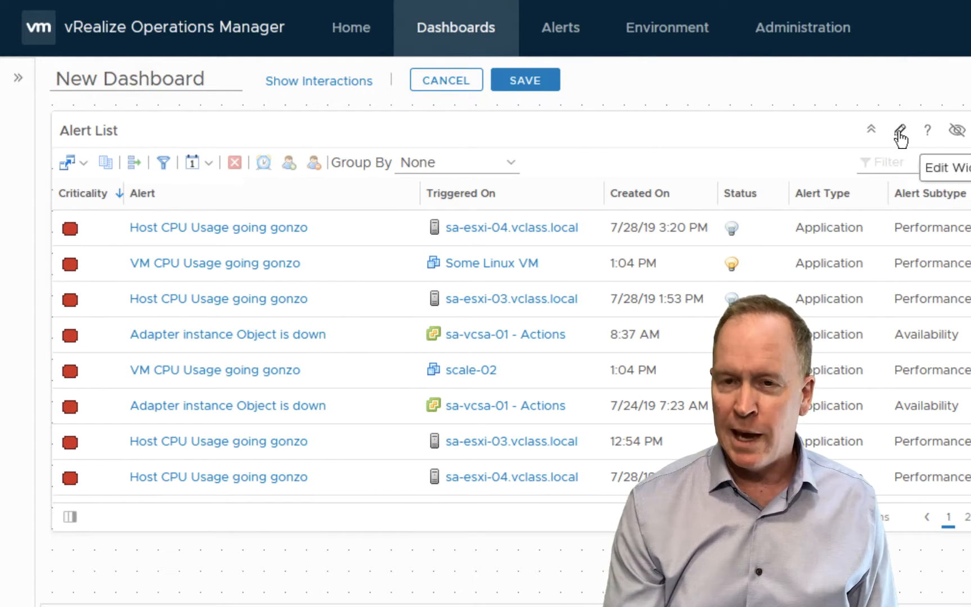
# Step: Edit the Alert List widget to filter alerts by the Virtual Machine object type tag, and save the widget
pyautogui.click(899, 133)
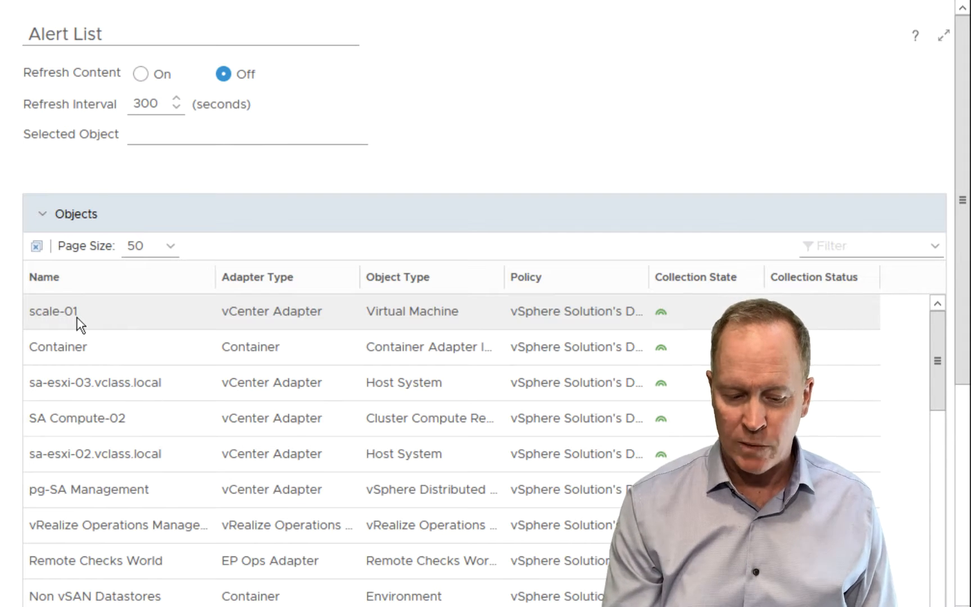
pyautogui.click(42, 214)
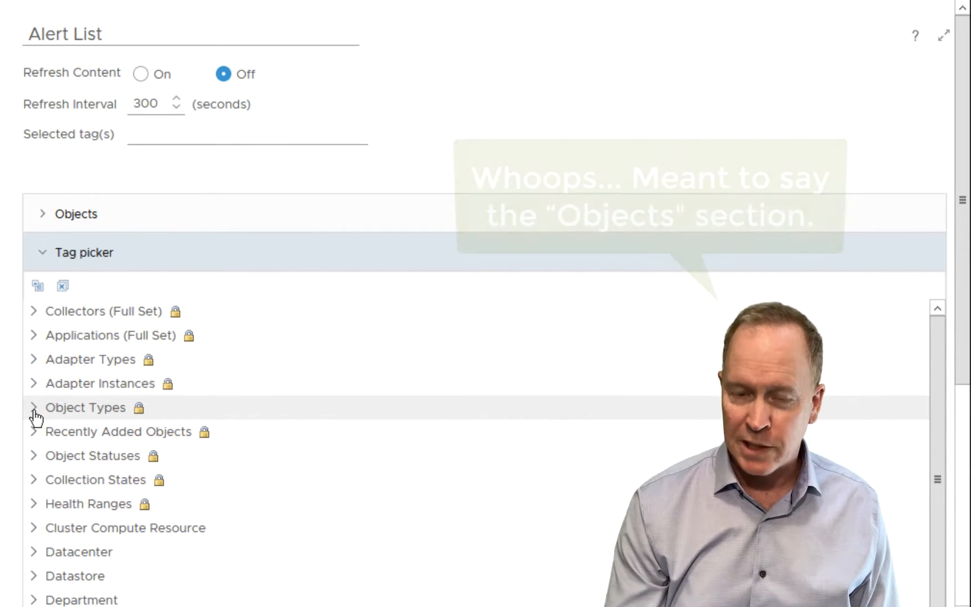
pyautogui.click(34, 411)
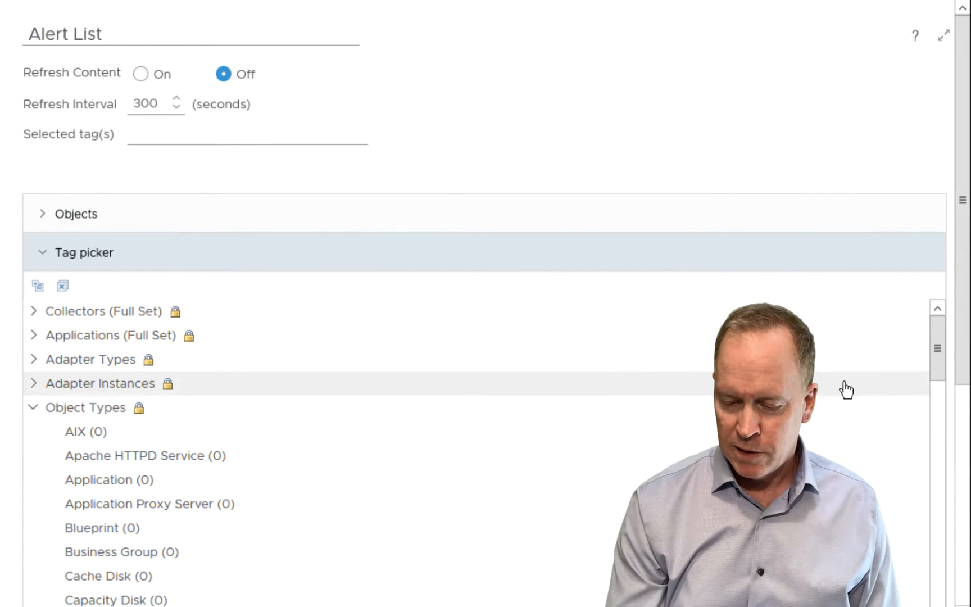
pyautogui.moveTo(940, 366); pyautogui.dragTo(937, 604)
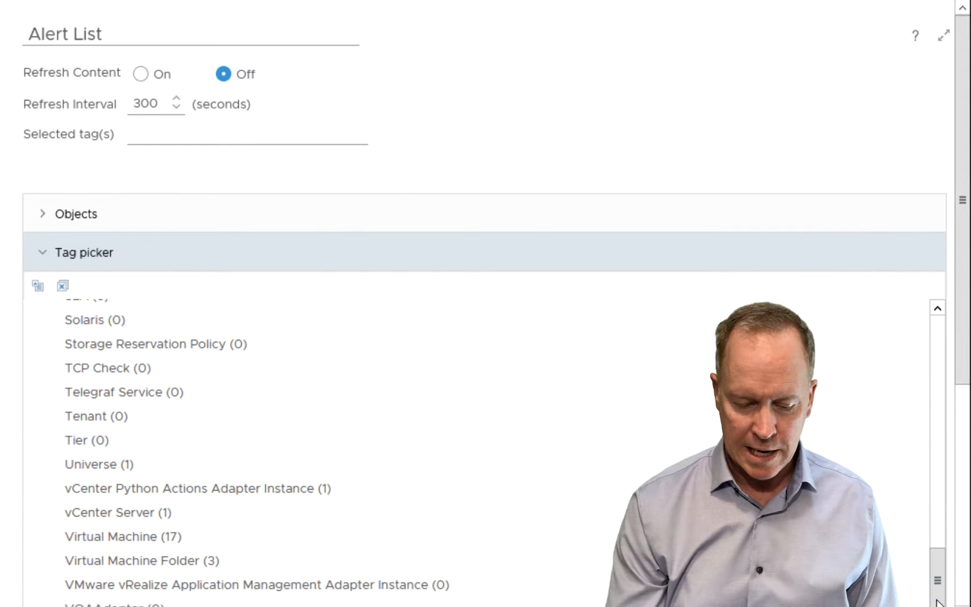
pyautogui.click(129, 543)
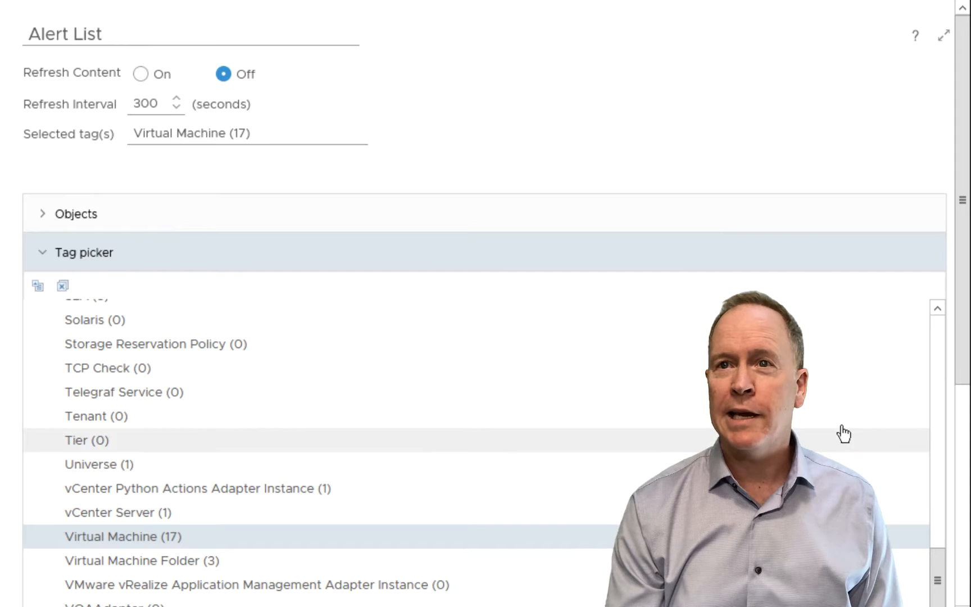
pyautogui.moveTo(960, 354); pyautogui.dragTo(960, 574)
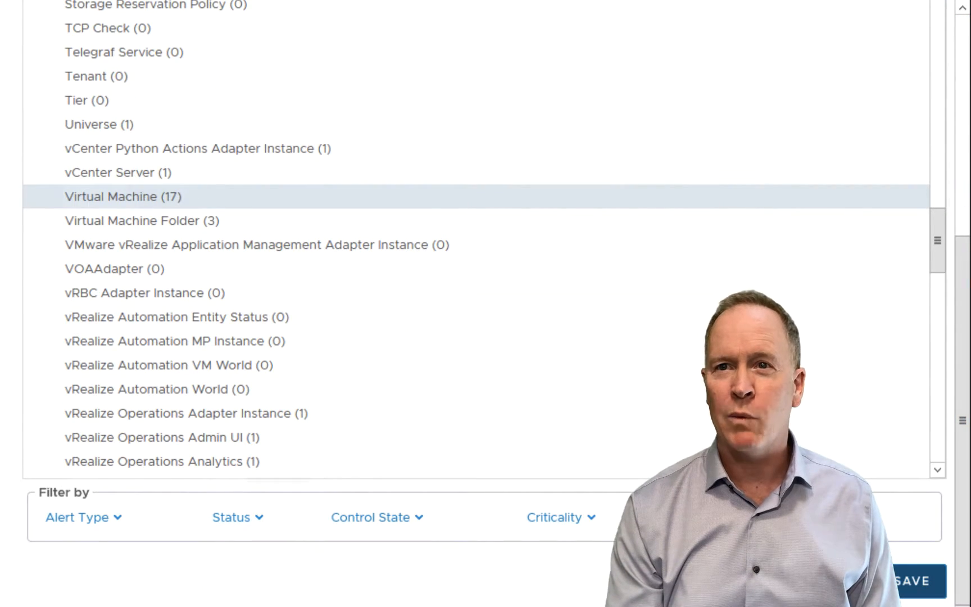
pyautogui.click(916, 581)
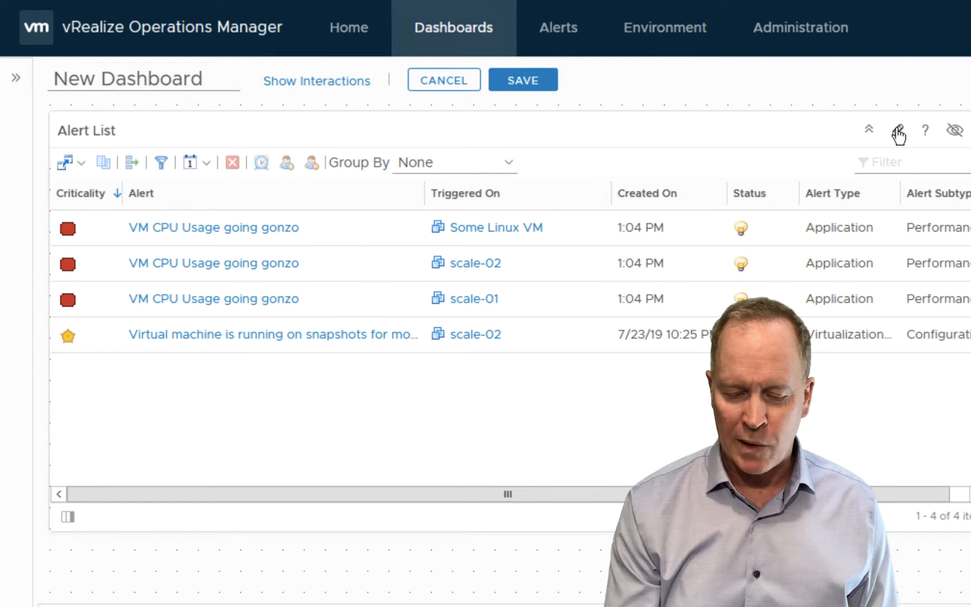
# Step: Reopen the Alert List widget settings and deselect all selected tags
pyautogui.click(898, 131)
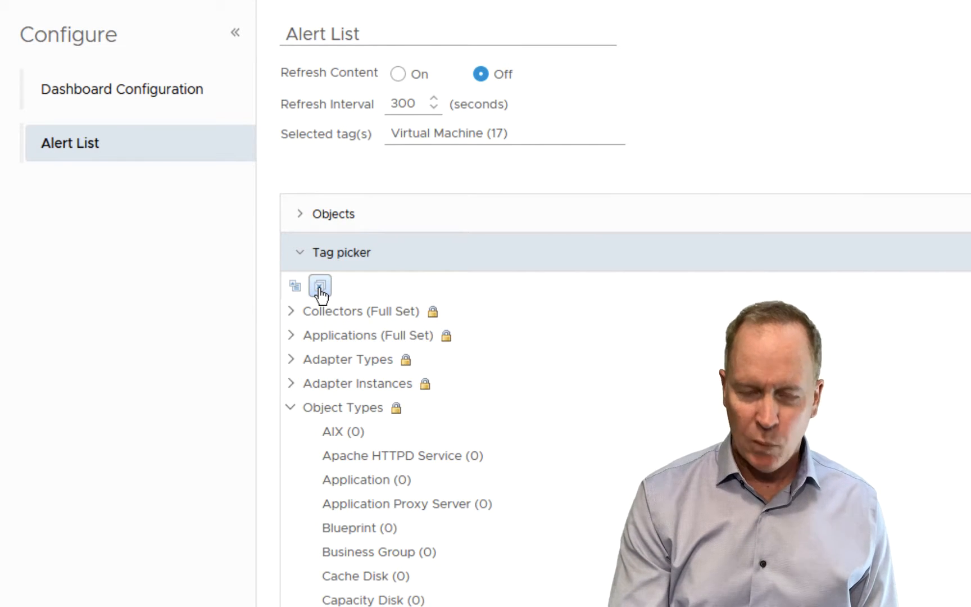
pyautogui.click(320, 287)
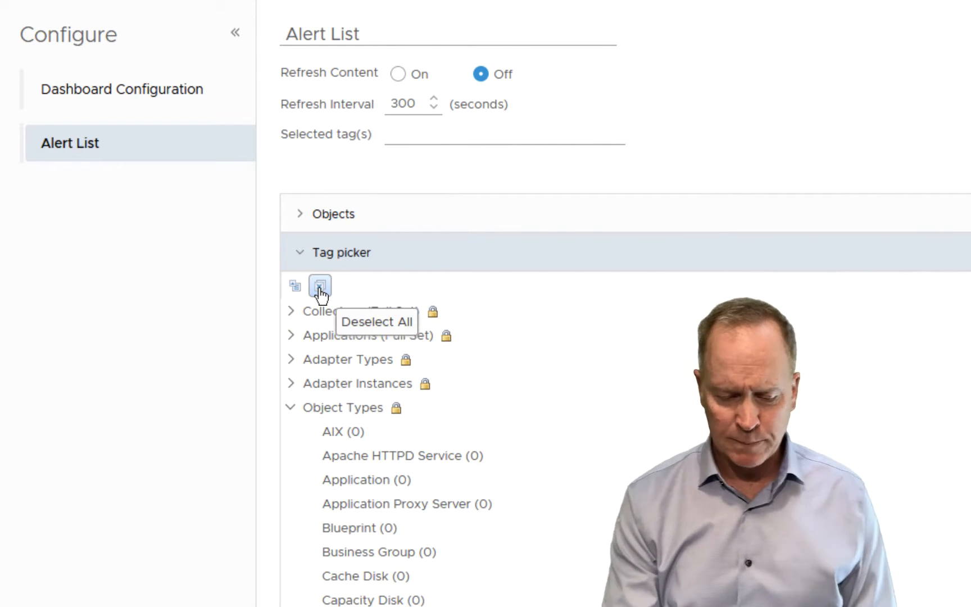
pyautogui.click(291, 411)
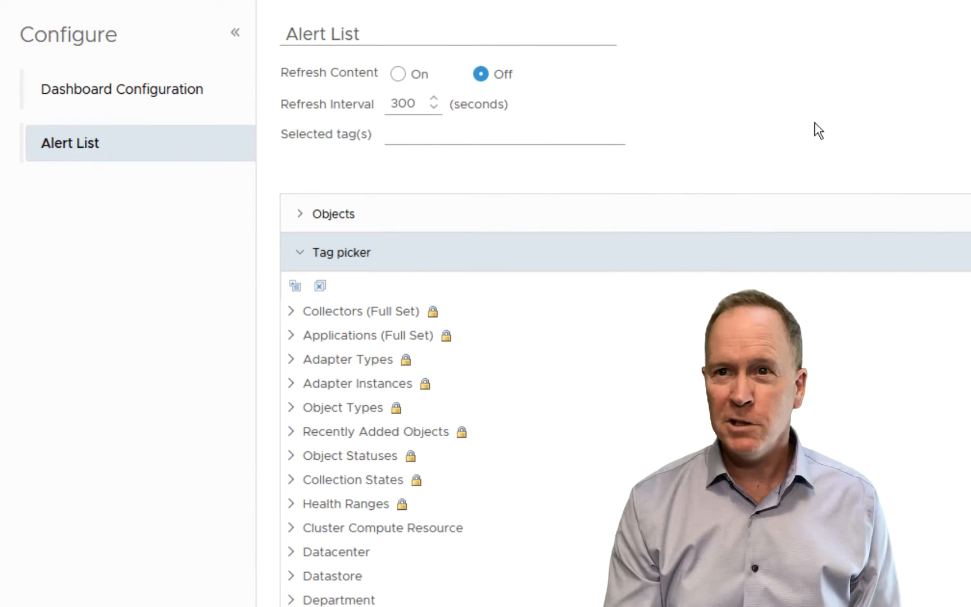
pyautogui.scroll(-6, 562, 304)
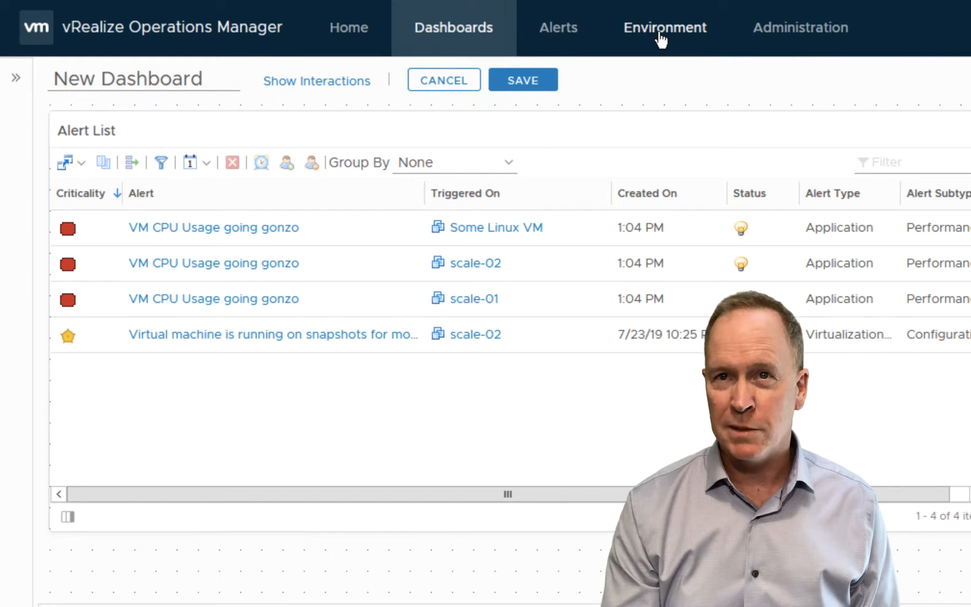
# Step: Open Group Types in the Administration configuration and sort the list by user name
pyautogui.click(809, 29)
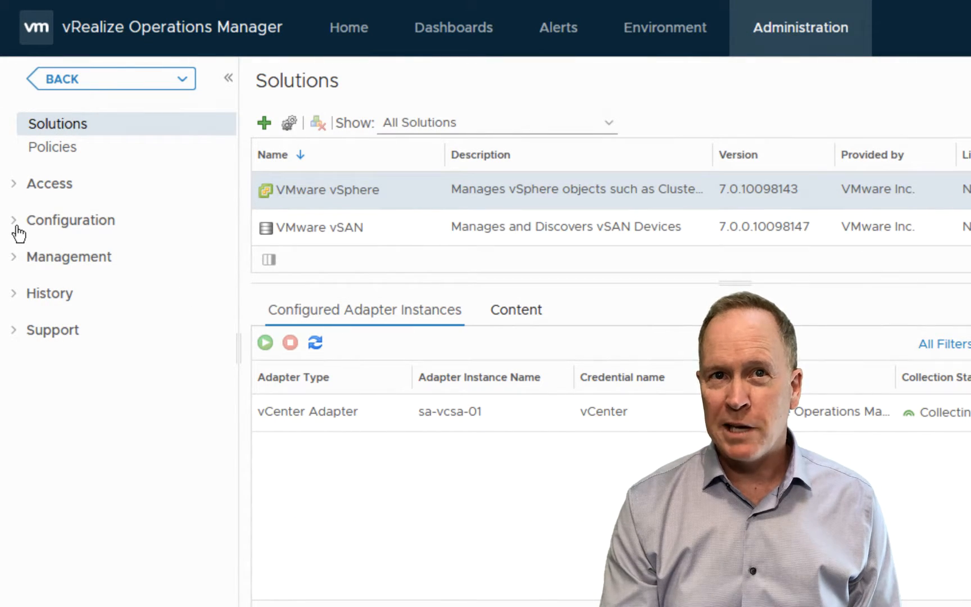
pyautogui.click(15, 225)
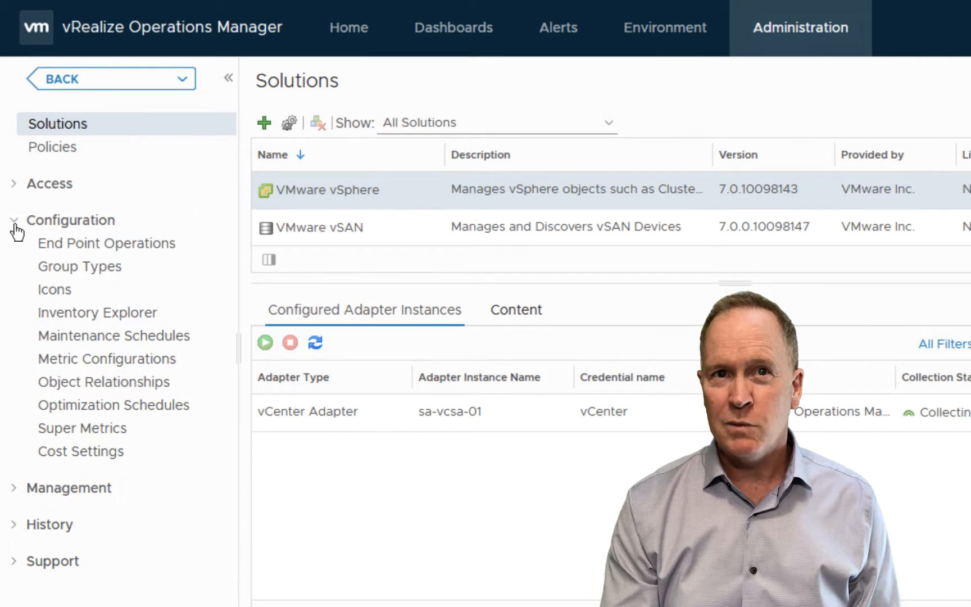
pyautogui.click(89, 272)
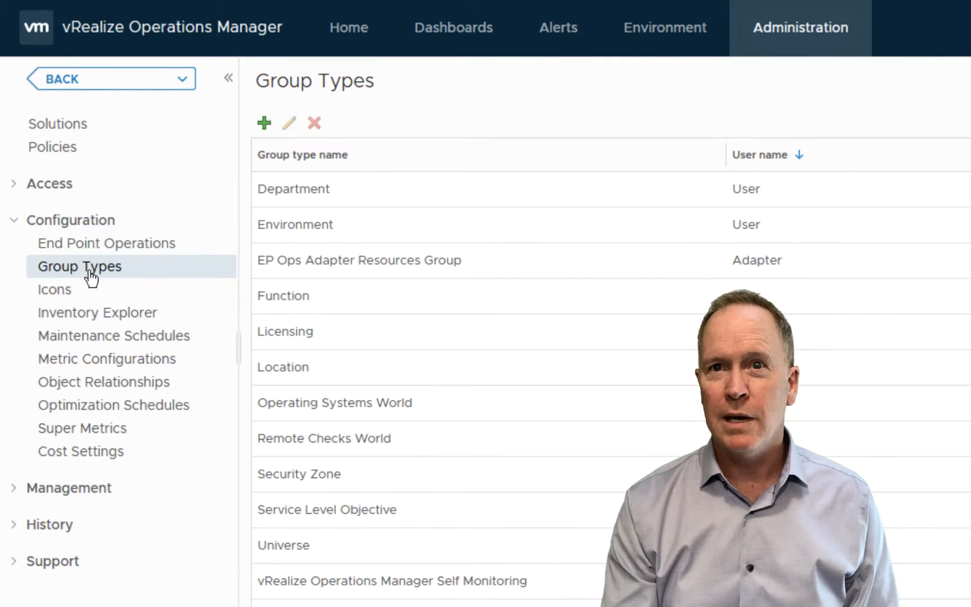
pyautogui.click(750, 159)
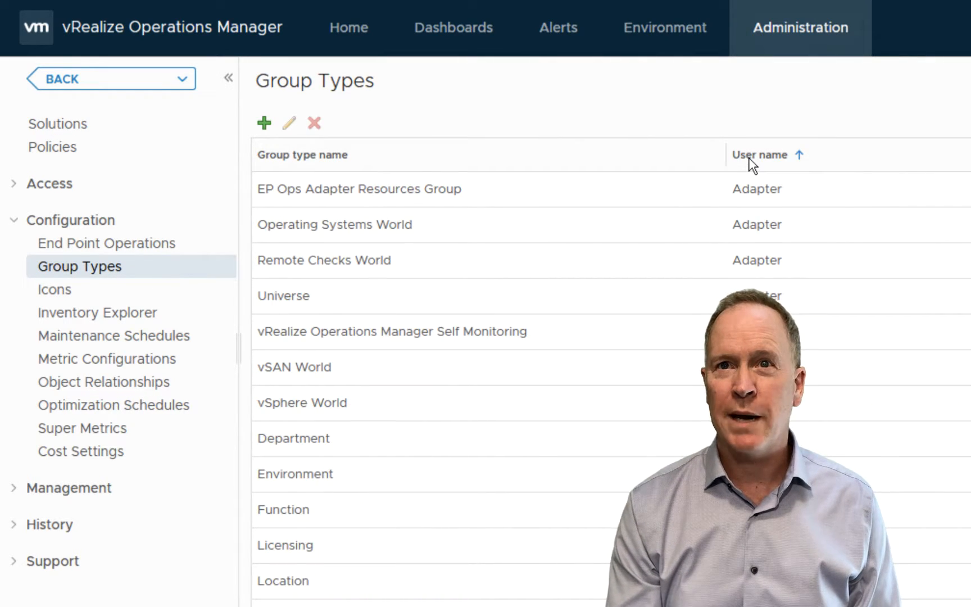
pyautogui.click(750, 159)
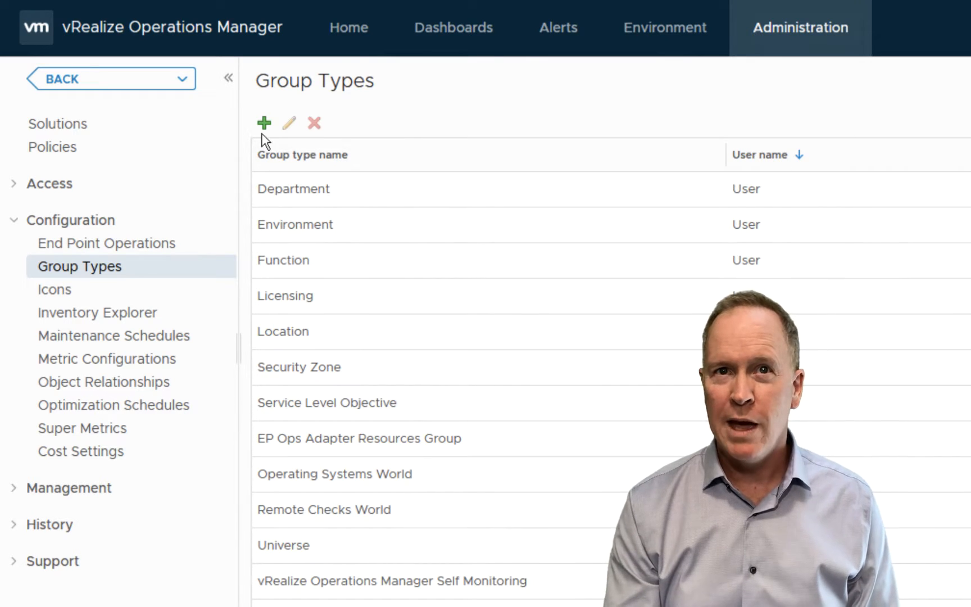
# Step: Add a new group type named My Custom Object Group Type
pyautogui.click(264, 123)
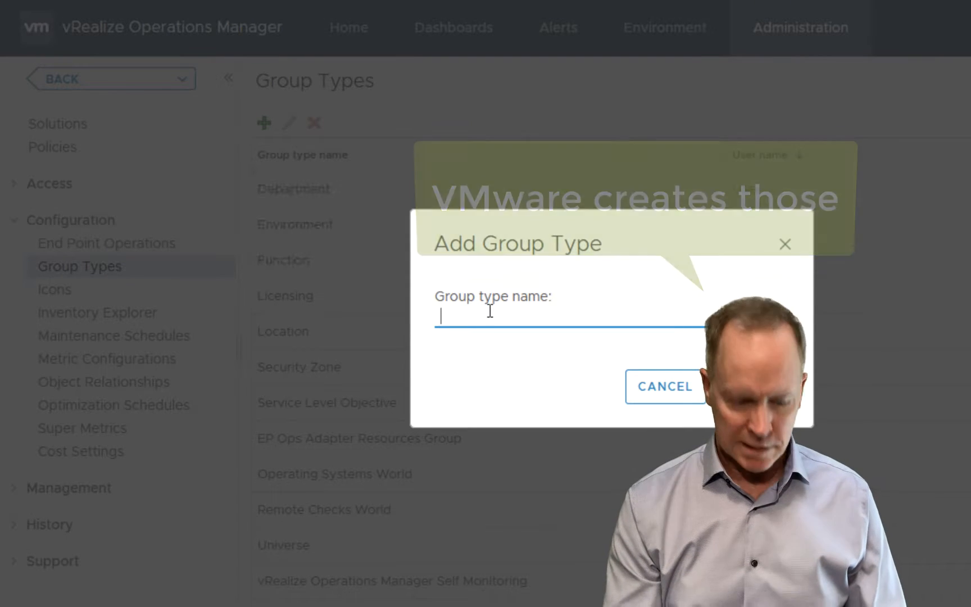
pyautogui.write('My Custom Object Group Type')
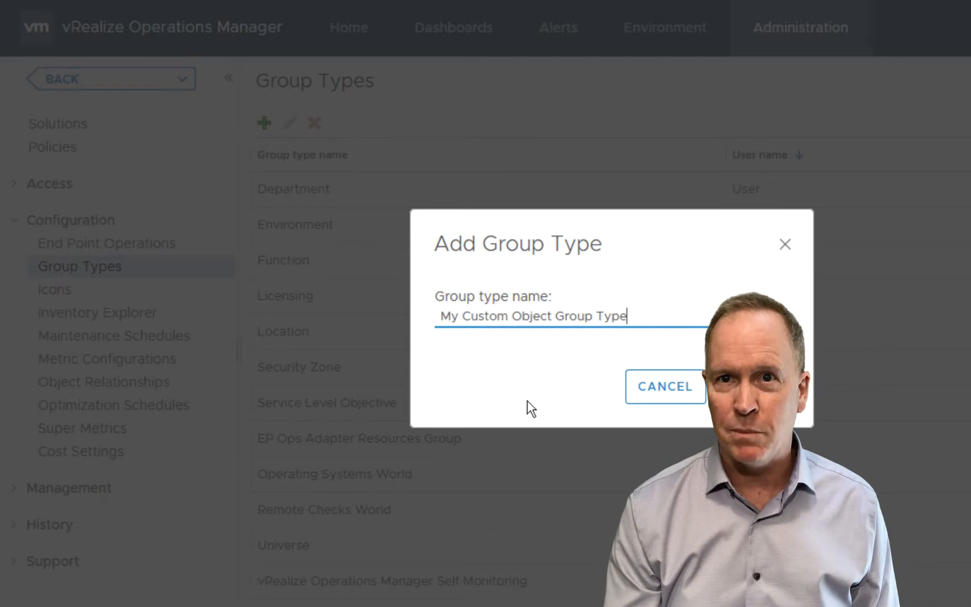
pyautogui.click(752, 387)
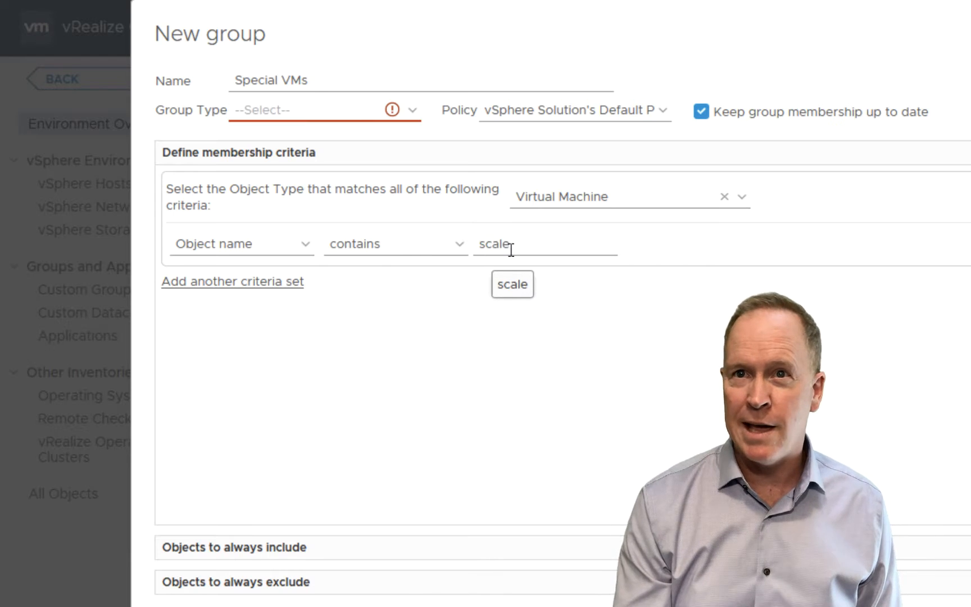
# Step: Set the Special VMs group's type to My Custom Object Group Type
pyautogui.click(413, 113)
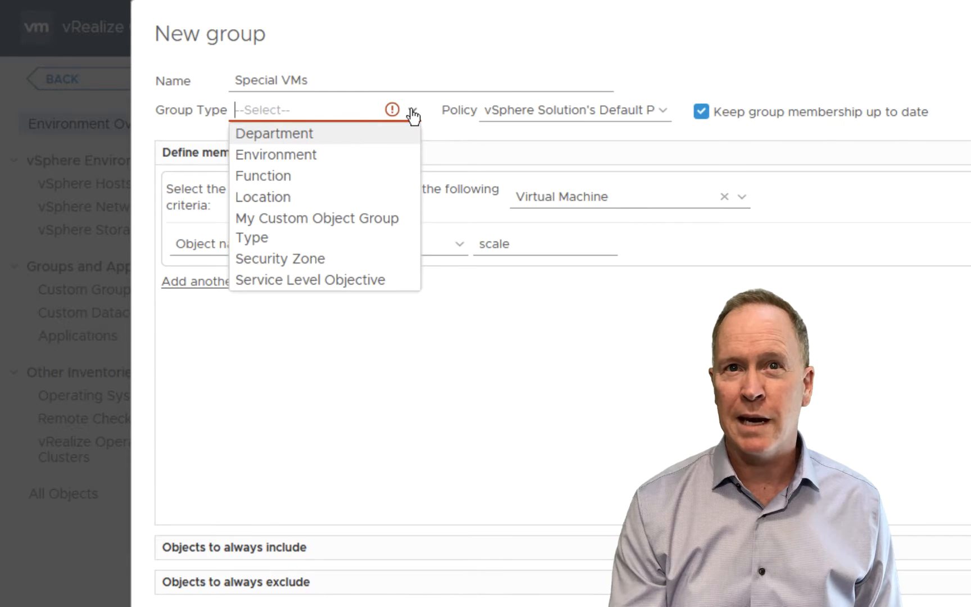
pyautogui.click(371, 228)
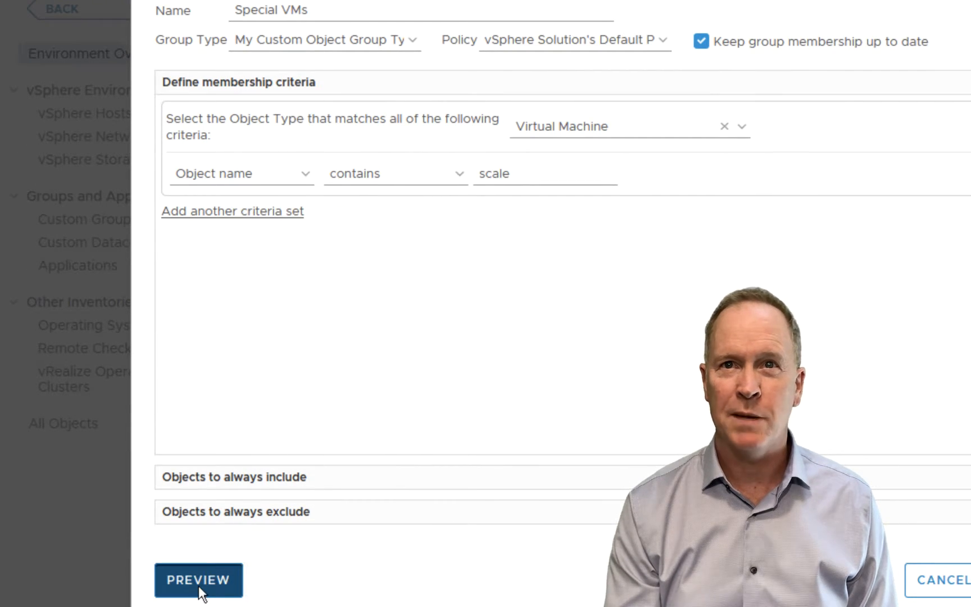
# Step: Preview the Special VMs group members, close the preview, and save the group
pyautogui.click(197, 580)
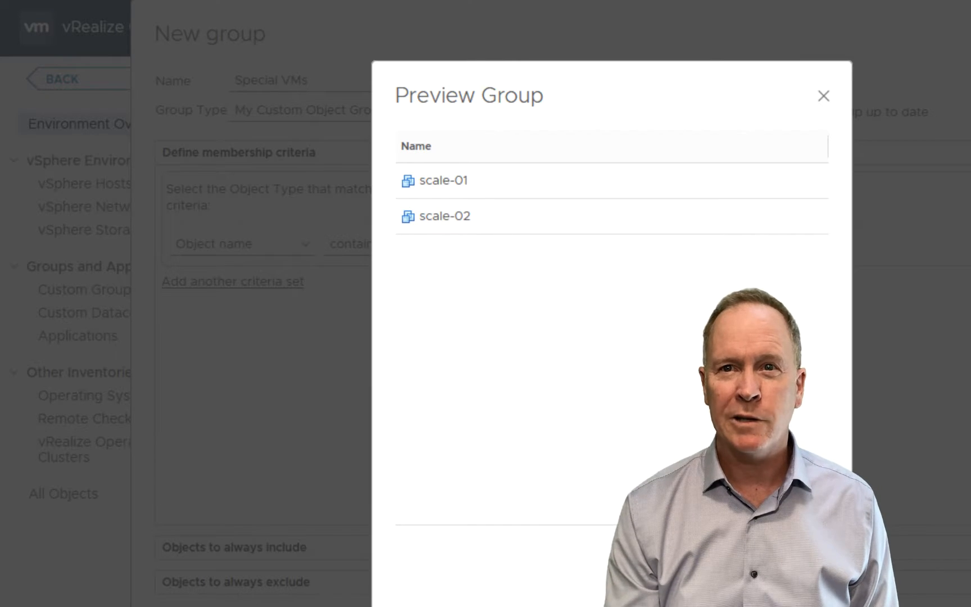
pyautogui.click(793, 588)
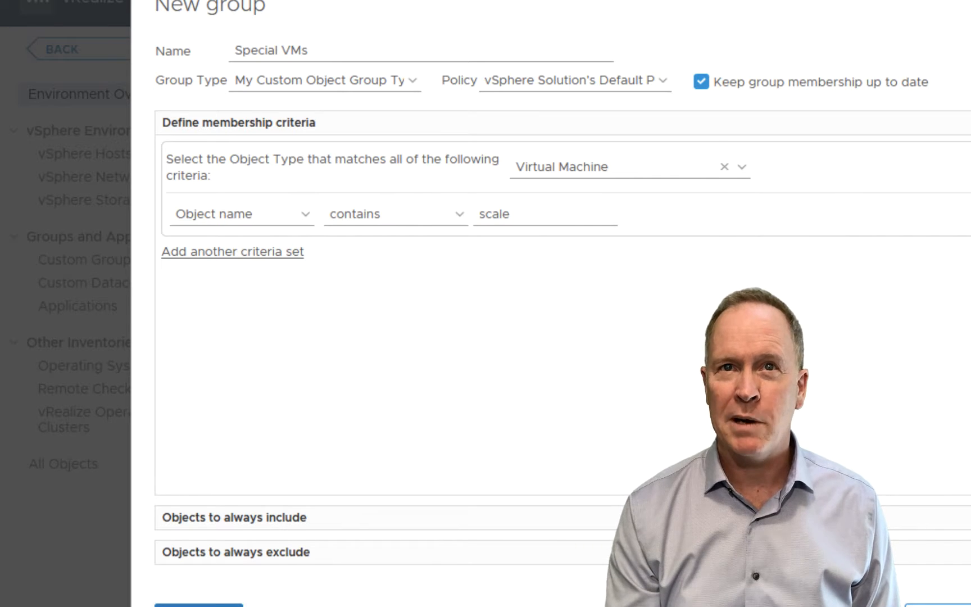
pyautogui.click(968, 605)
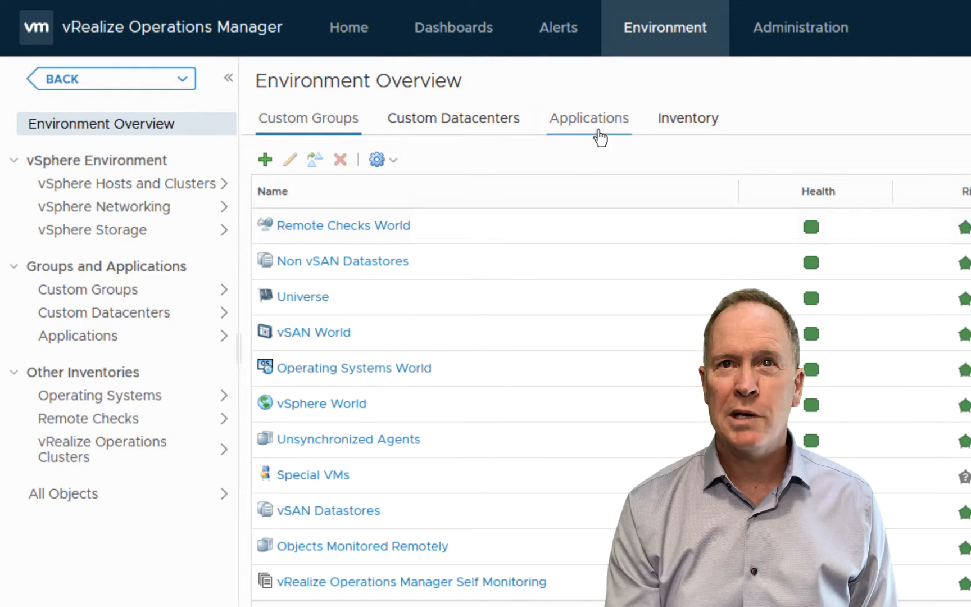
# Step: Create a new dashboard and add an Alert List widget, found by searching widgets for alert
pyautogui.click(466, 36)
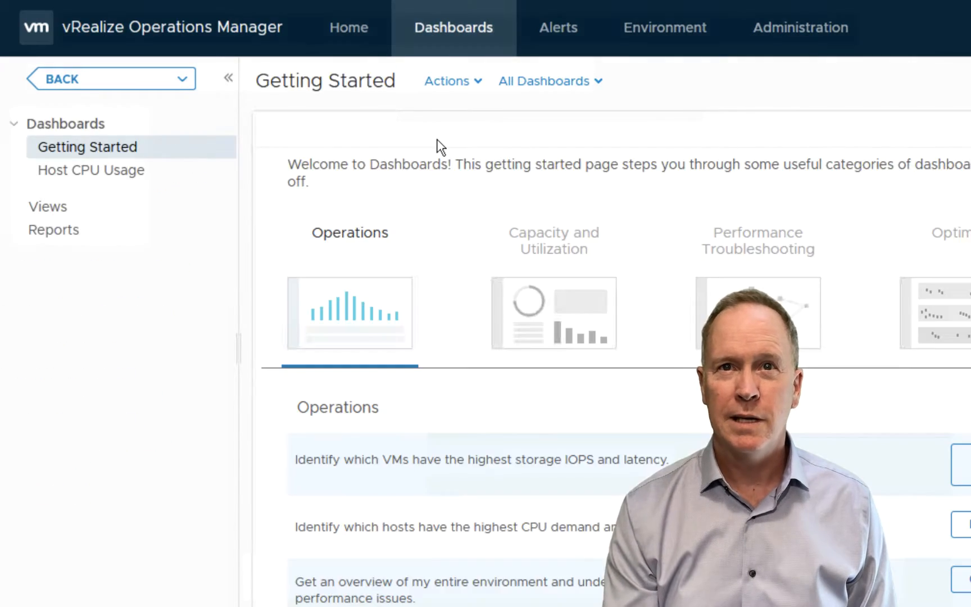
pyautogui.click(443, 84)
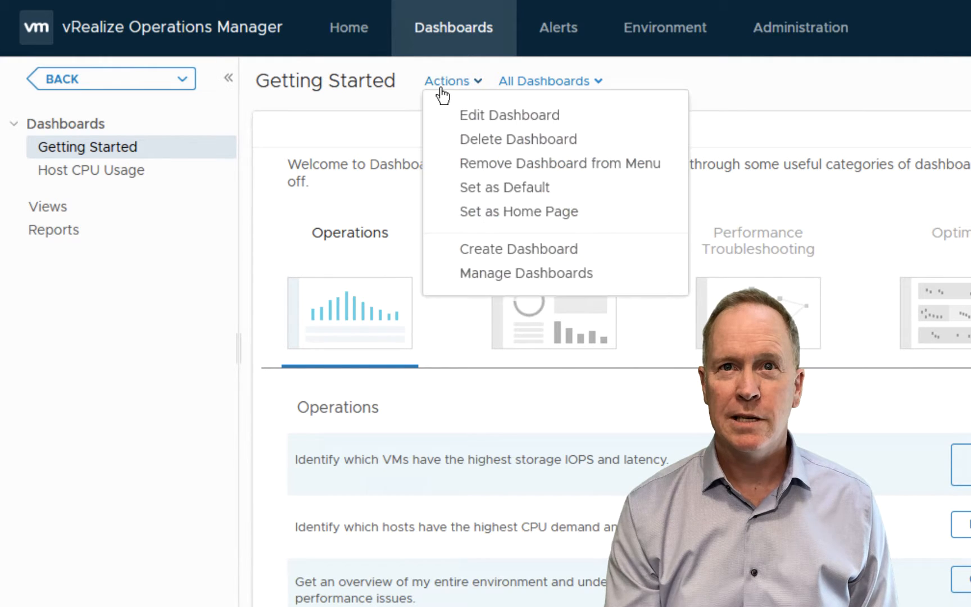
pyautogui.click(485, 250)
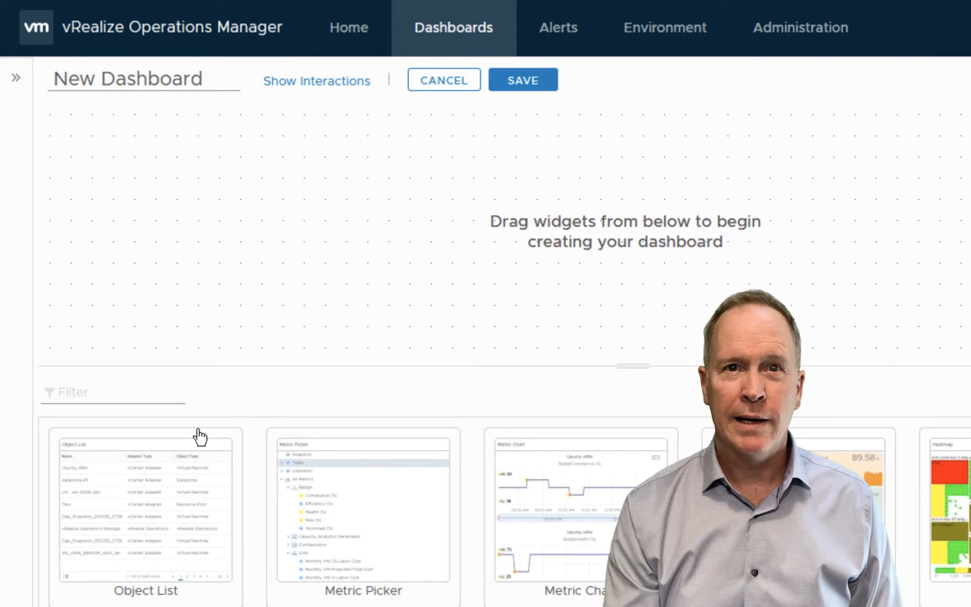
pyautogui.click(151, 396)
pyautogui.write('alert')
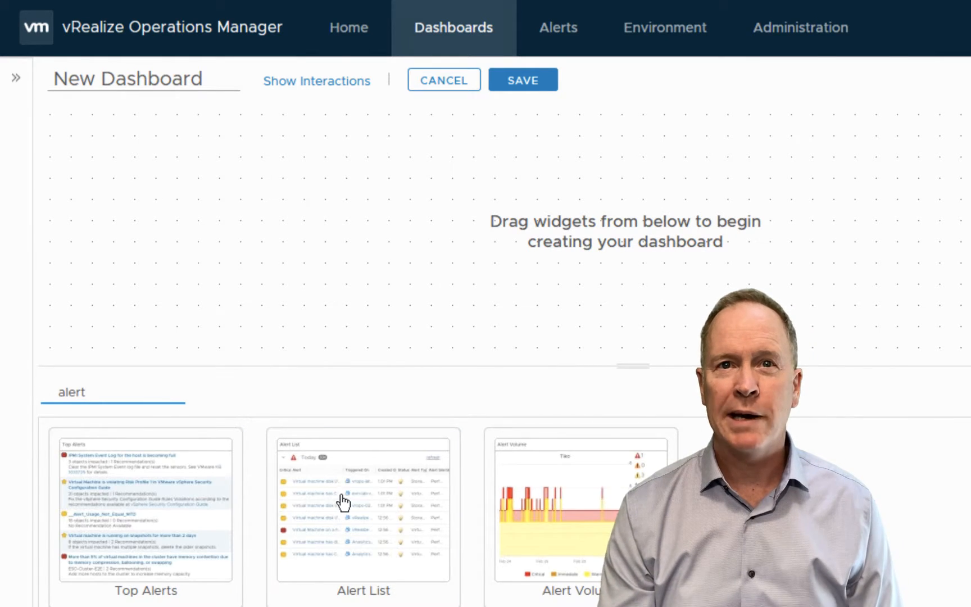
pyautogui.moveTo(290, 449); pyautogui.dragTo(223, 239)
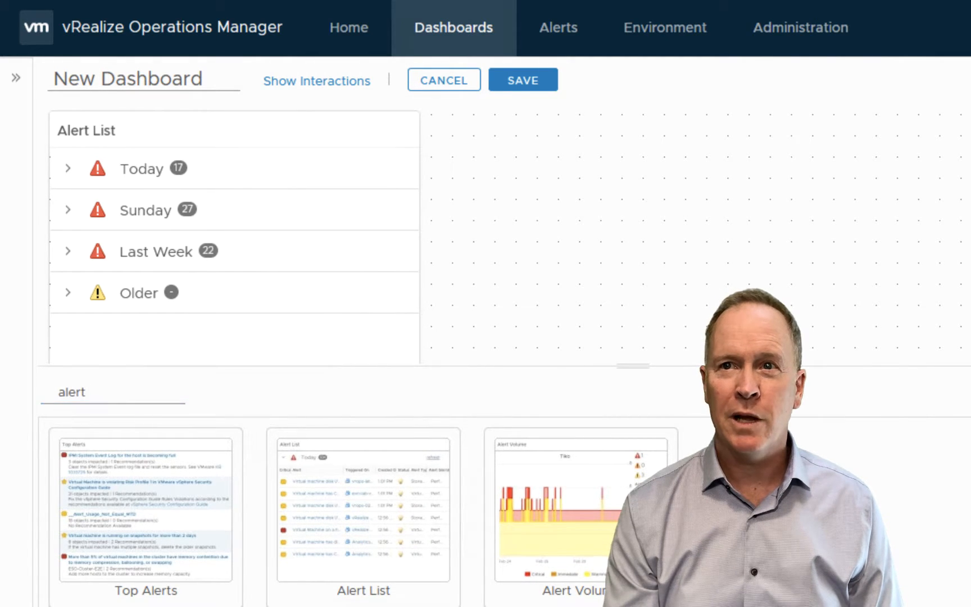
# Step: Collapse the widget library and show the Alert List widget's toolbar
pyautogui.moveTo(632, 366); pyautogui.dragTo(633, 603)
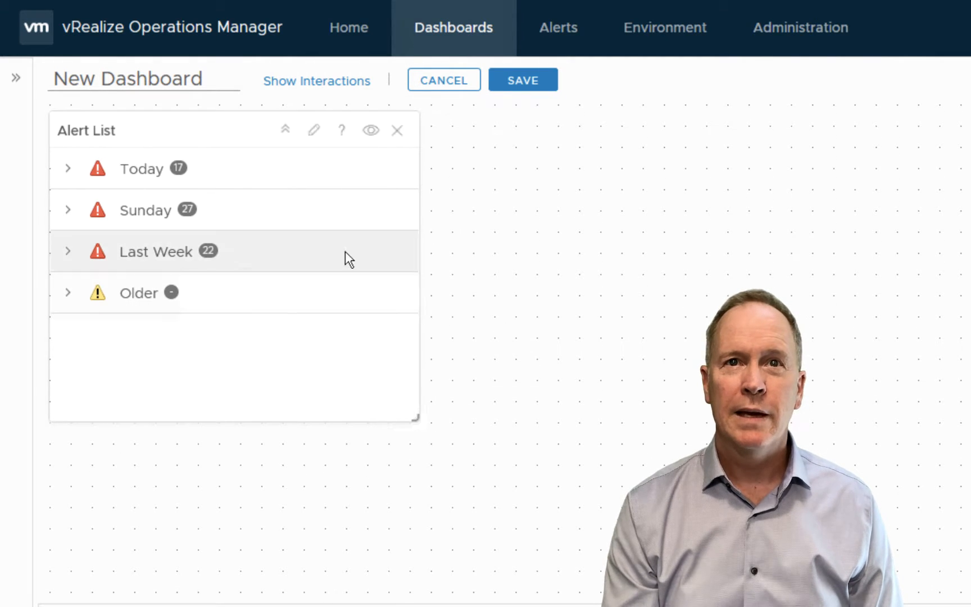
pyautogui.click(370, 130)
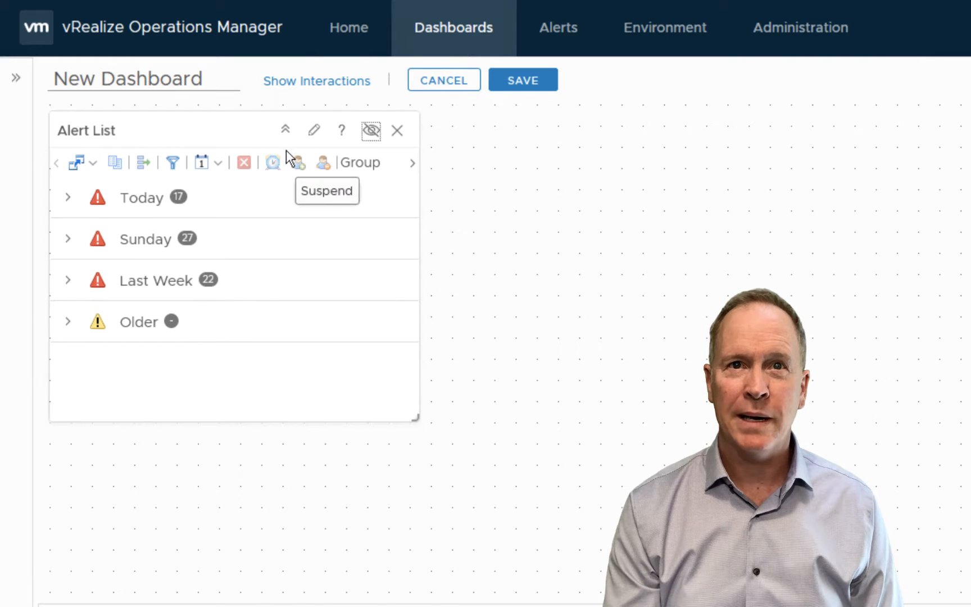
pyautogui.click(412, 163)
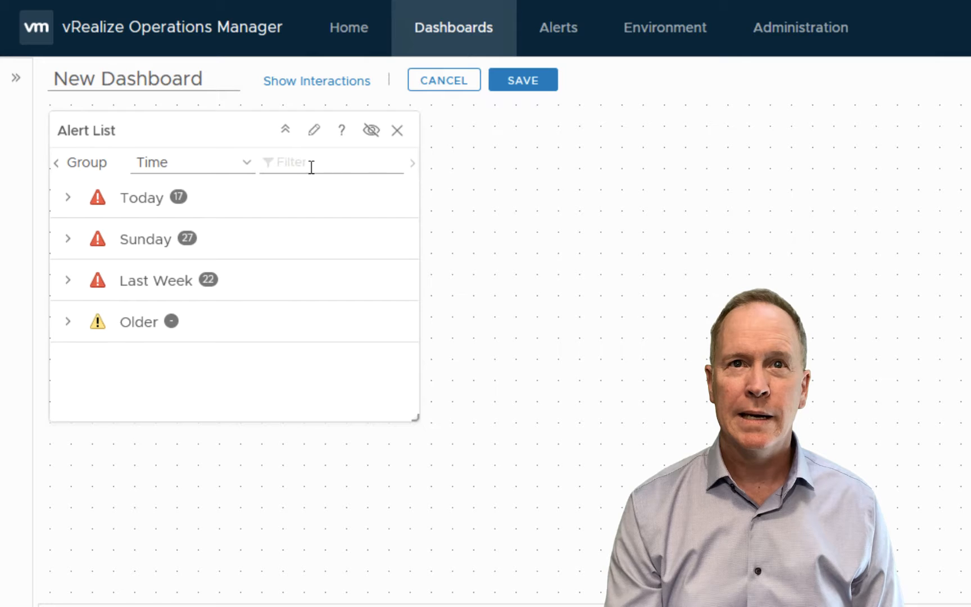
# Step: Set the Alert List grouping to None and enlarge the widget across the dashboard
pyautogui.click(188, 163)
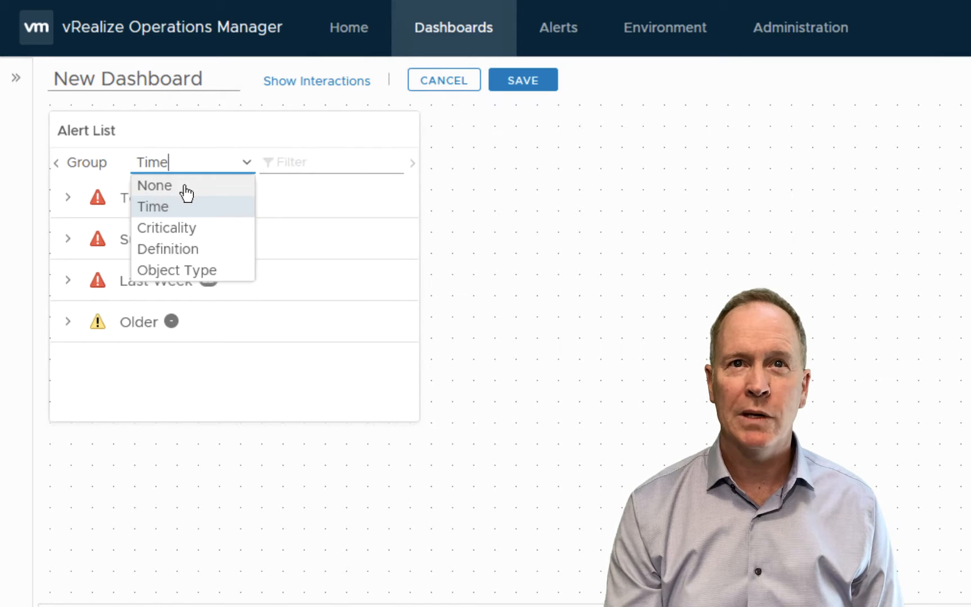
pyautogui.click(186, 187)
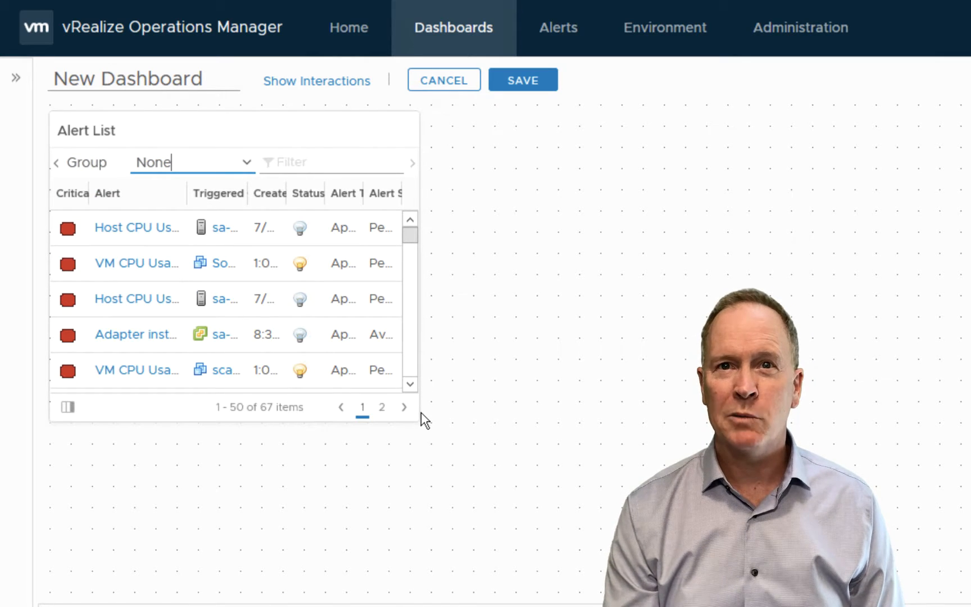
pyautogui.moveTo(418, 421); pyautogui.dragTo(958, 567)
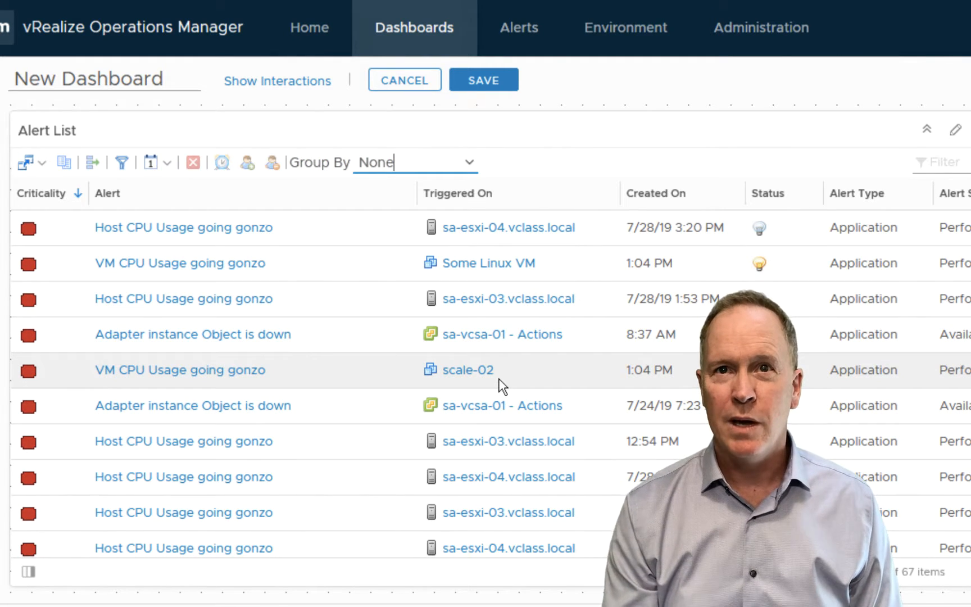
# Step: Edit the Alert List widget and scope it to the Special VMs tag under My Custom Object Group Type, then save the widget
pyautogui.click(956, 131)
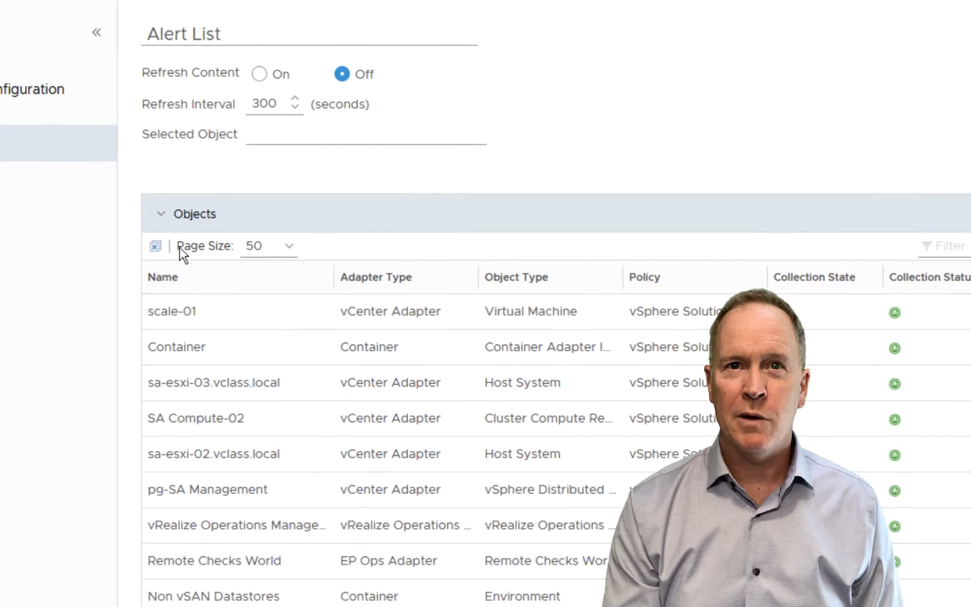
pyautogui.click(31, 216)
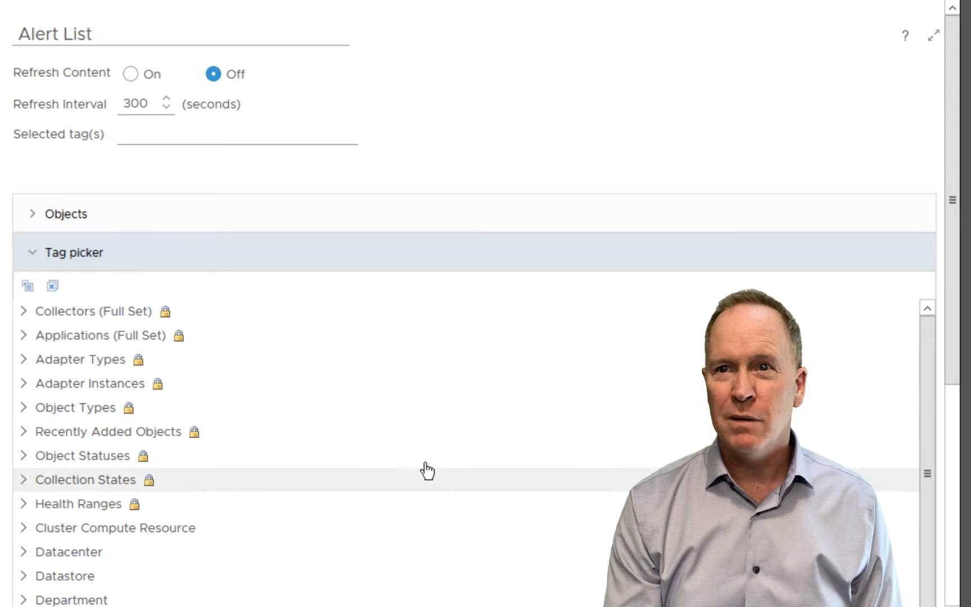
pyautogui.moveTo(957, 357); pyautogui.dragTo(965, 531)
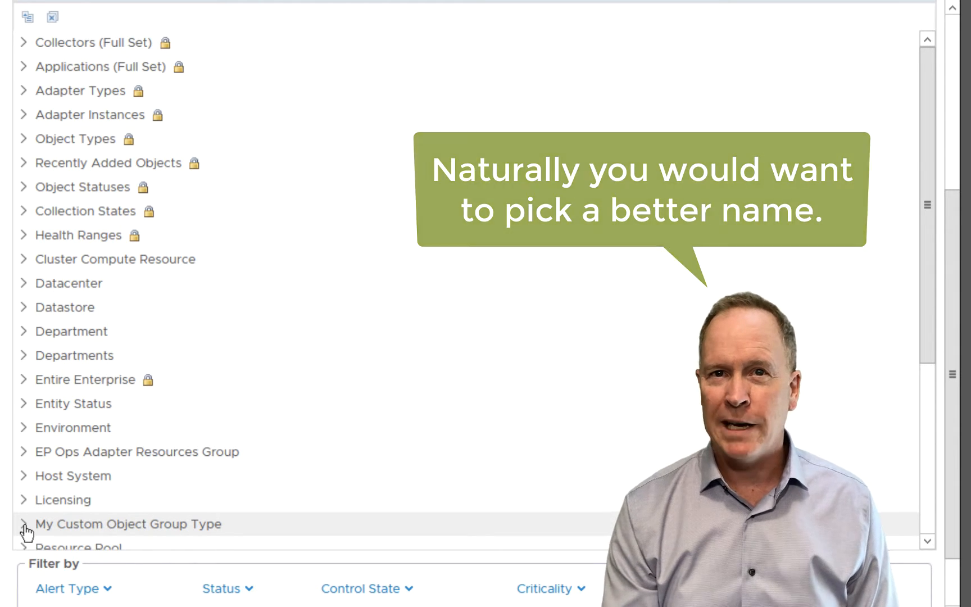
pyautogui.click(25, 526)
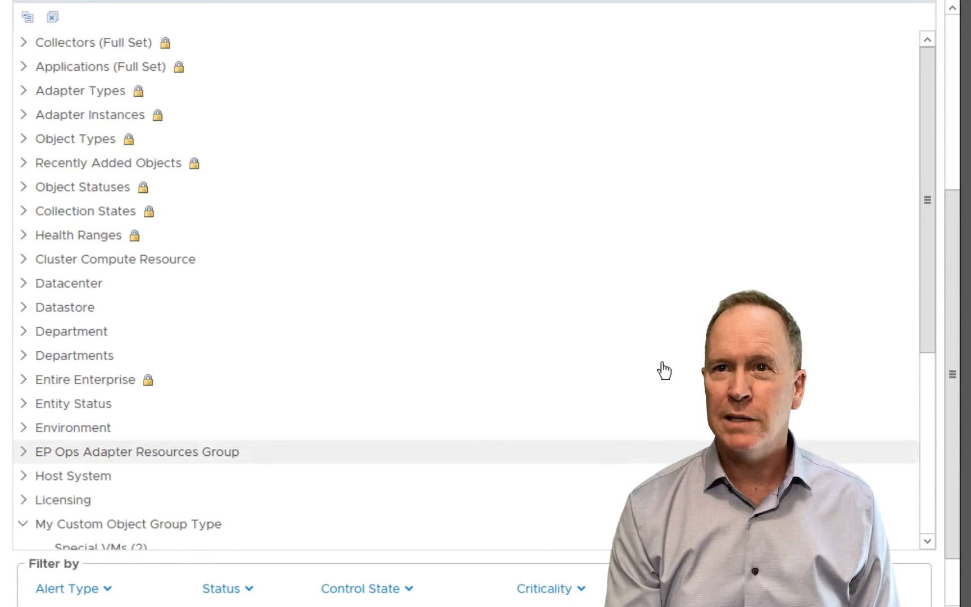
pyautogui.moveTo(929, 307); pyautogui.dragTo(930, 403)
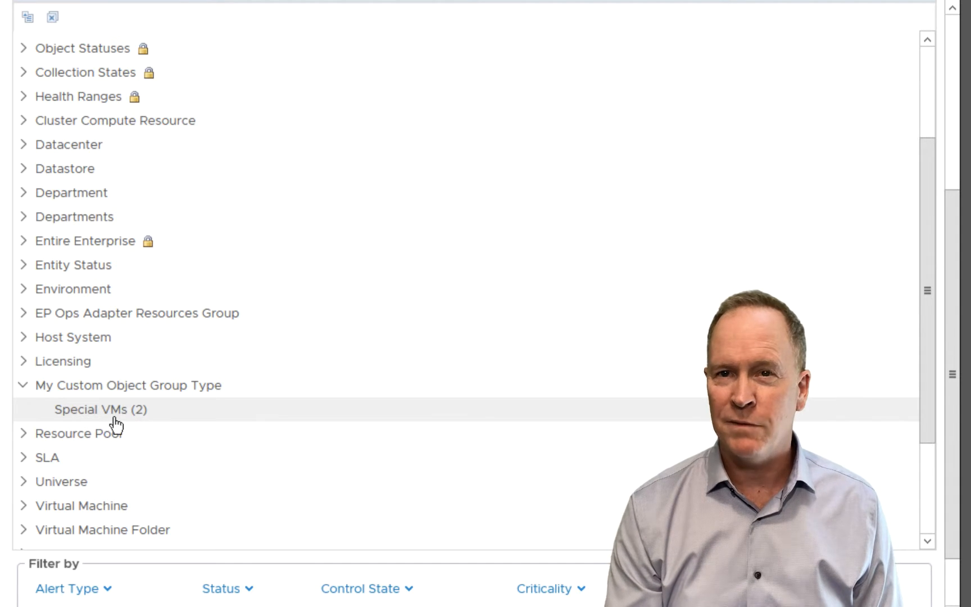
pyautogui.click(86, 416)
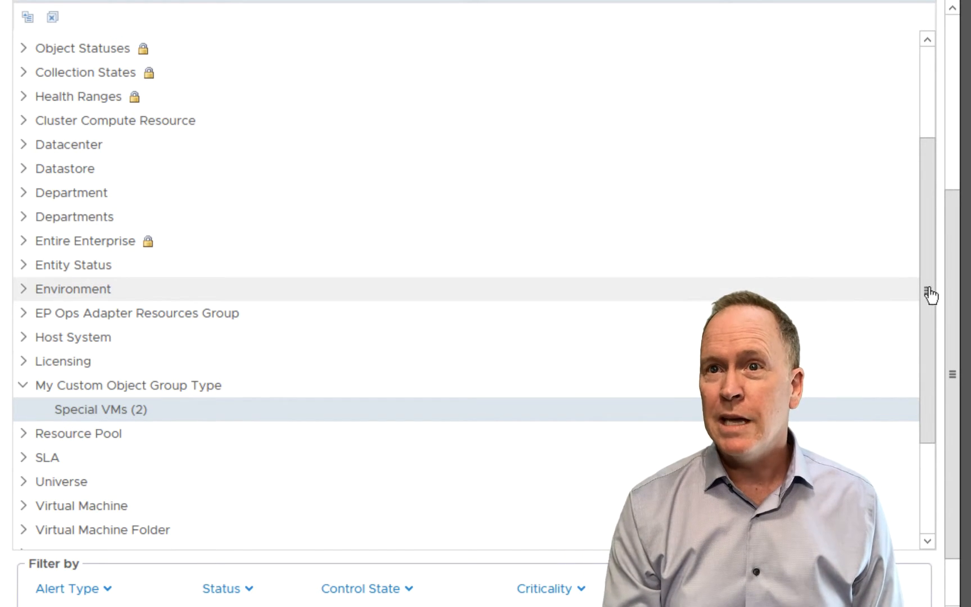
pyautogui.scroll(-2, 958, 340)
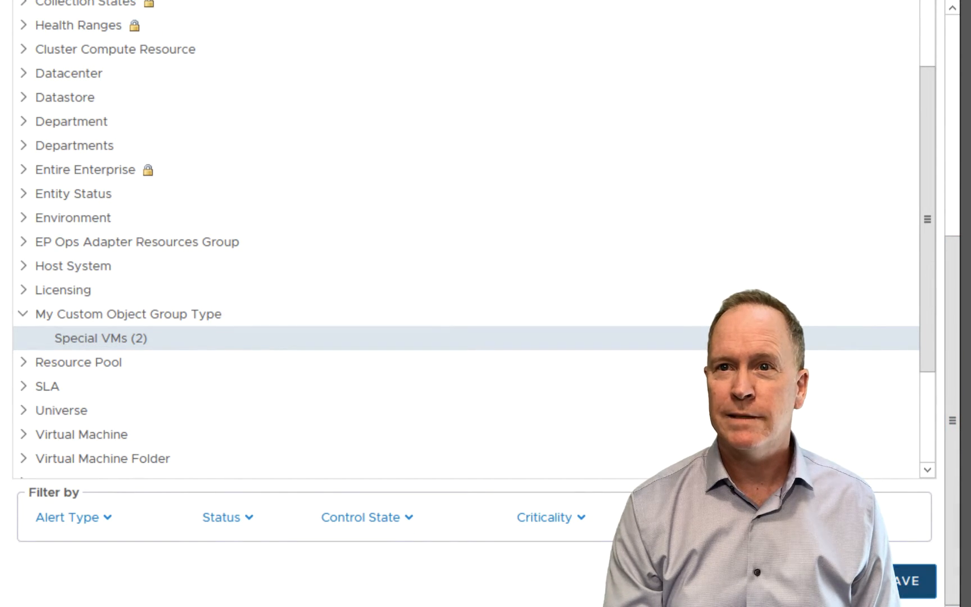
pyautogui.click(915, 581)
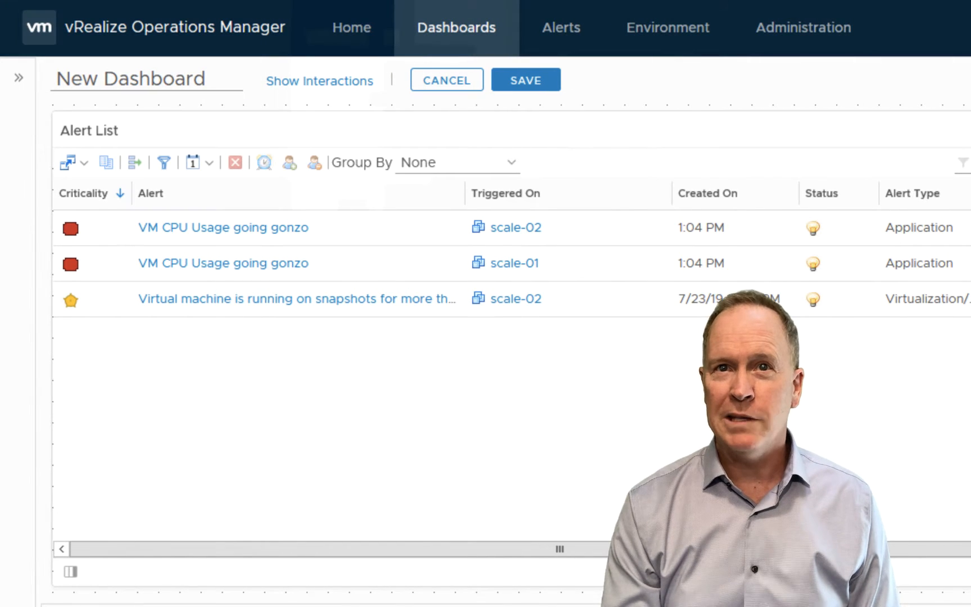